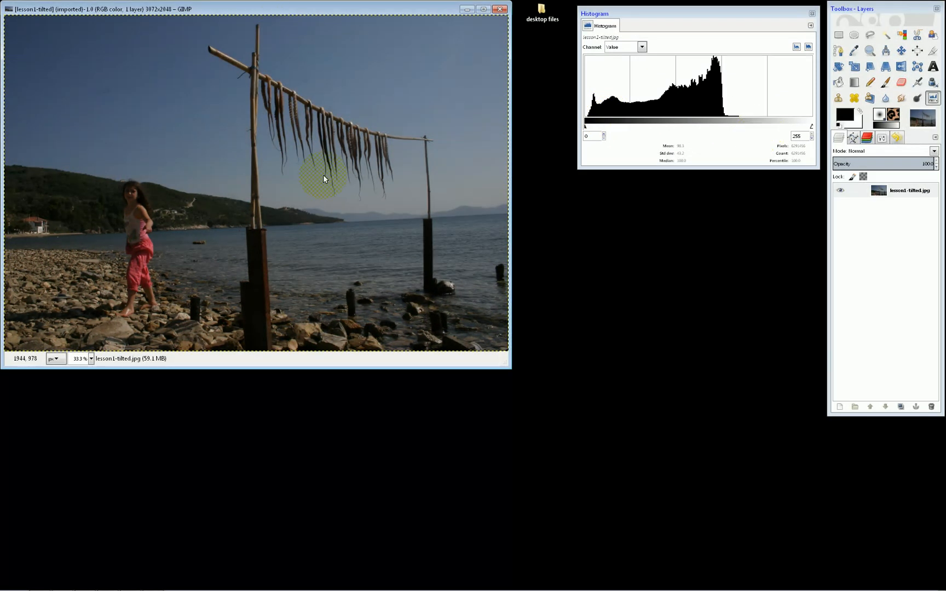
Step: Duplicate the beach photo, with the copy placed clear of the original, and add a full-size white-filled layer to the copy
key("ctrl+d")
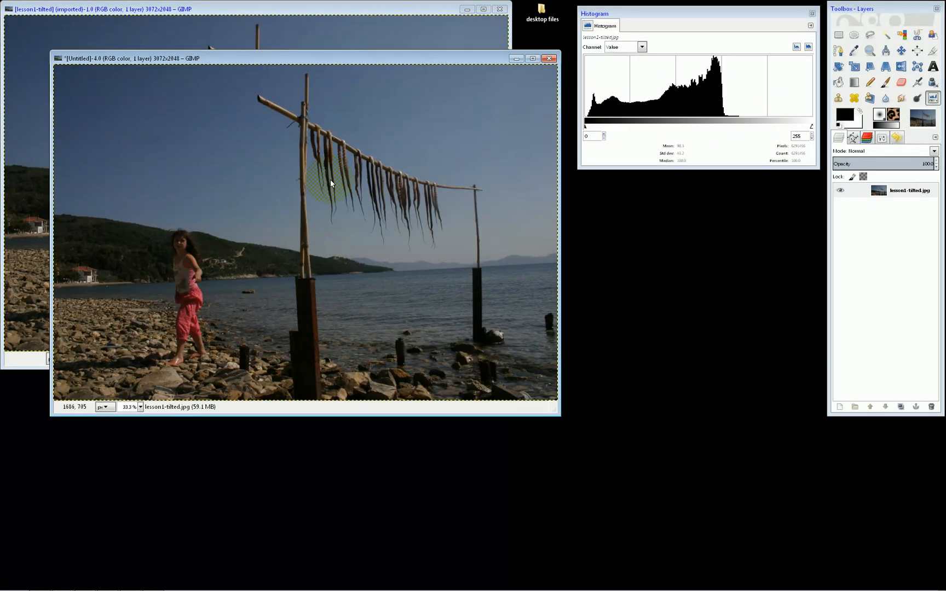
left_click_drag(303, 60, 553, 230)
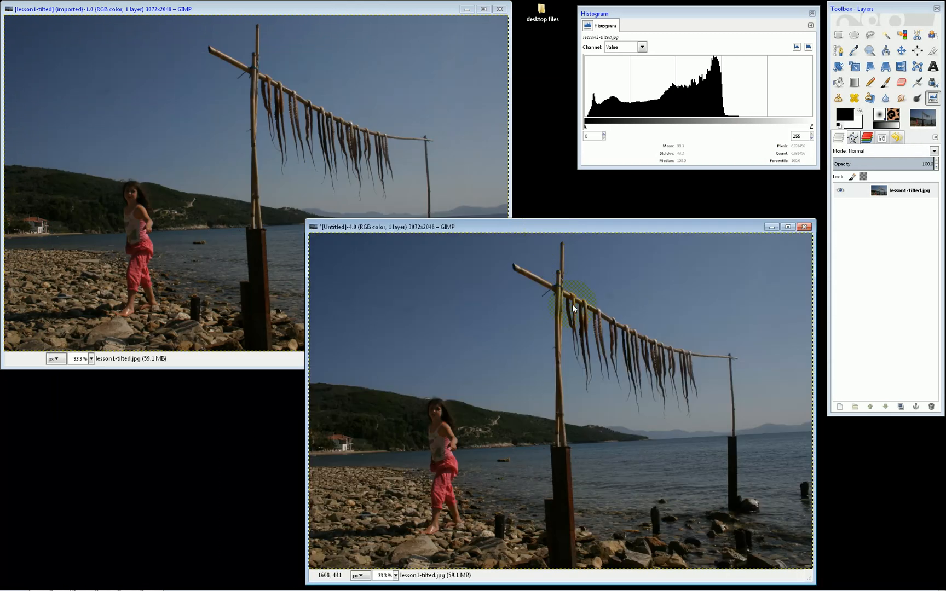
left_click(839, 407)
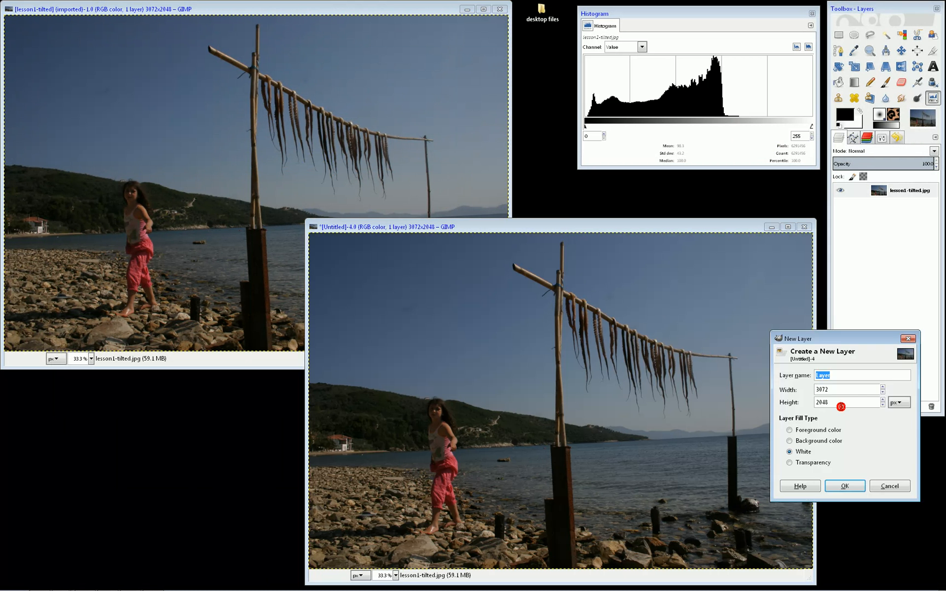
left_click(833, 486)
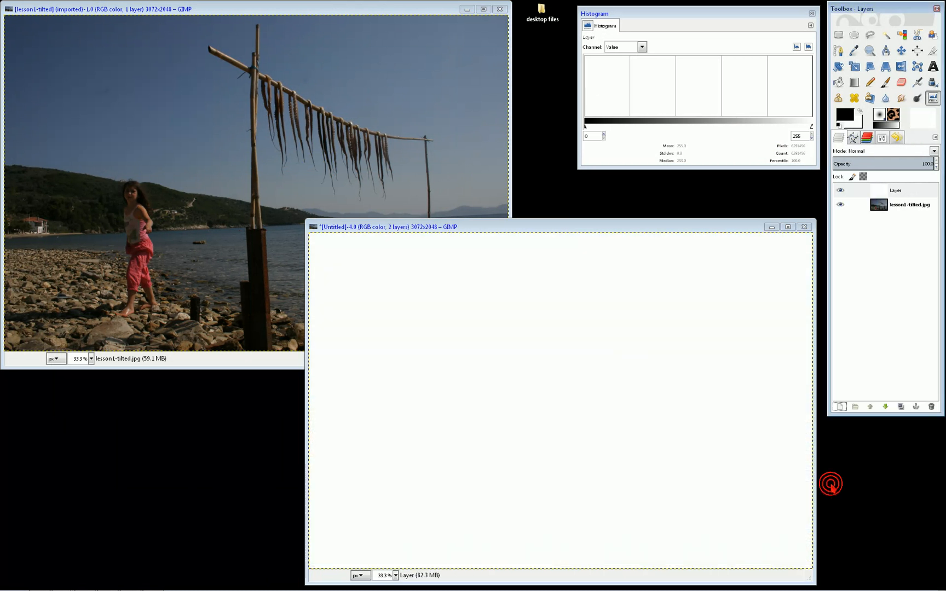
Step: Set the new white layer's blending mode to Overlay and keep that layer selected
left_click(884, 149)
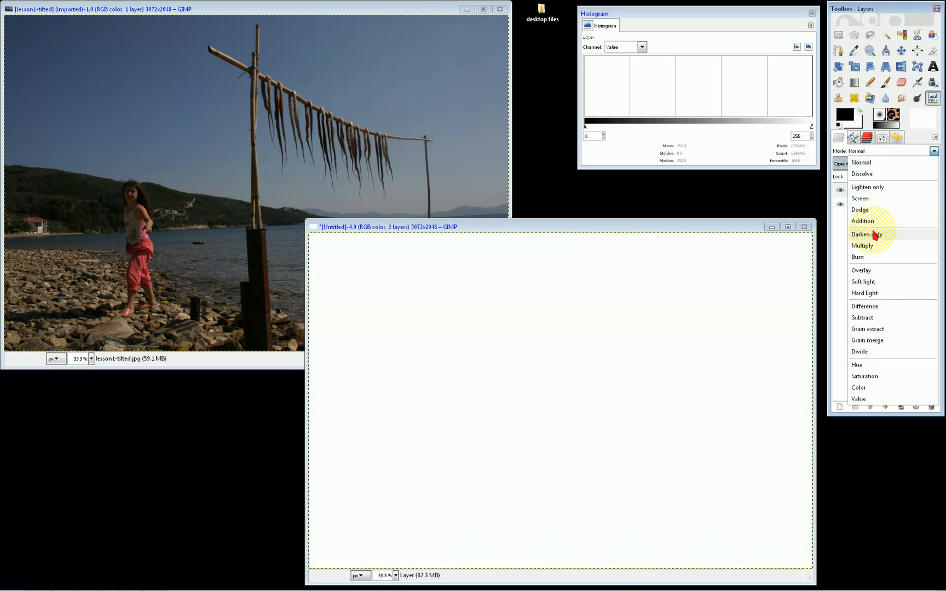
left_click(869, 271)
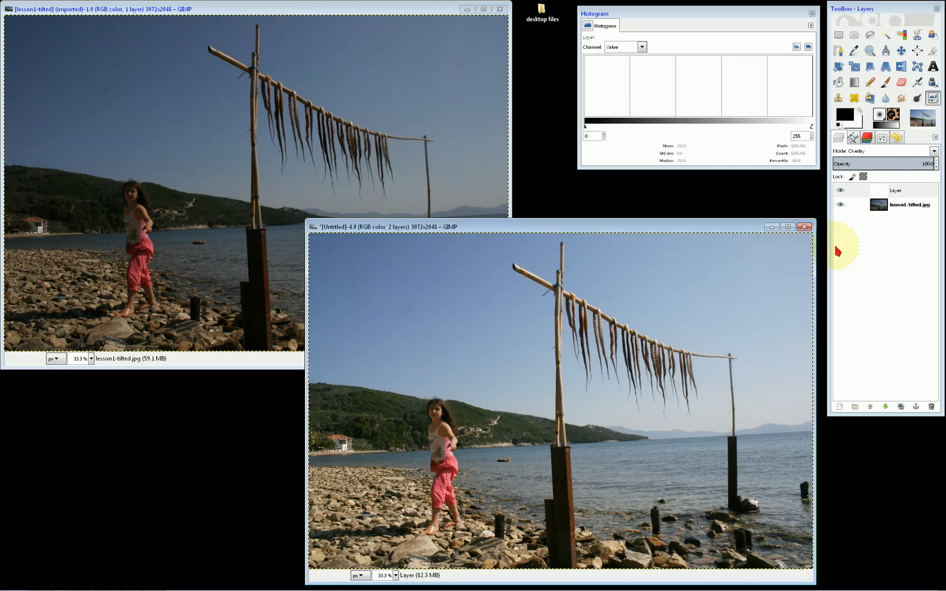
left_click(899, 192)
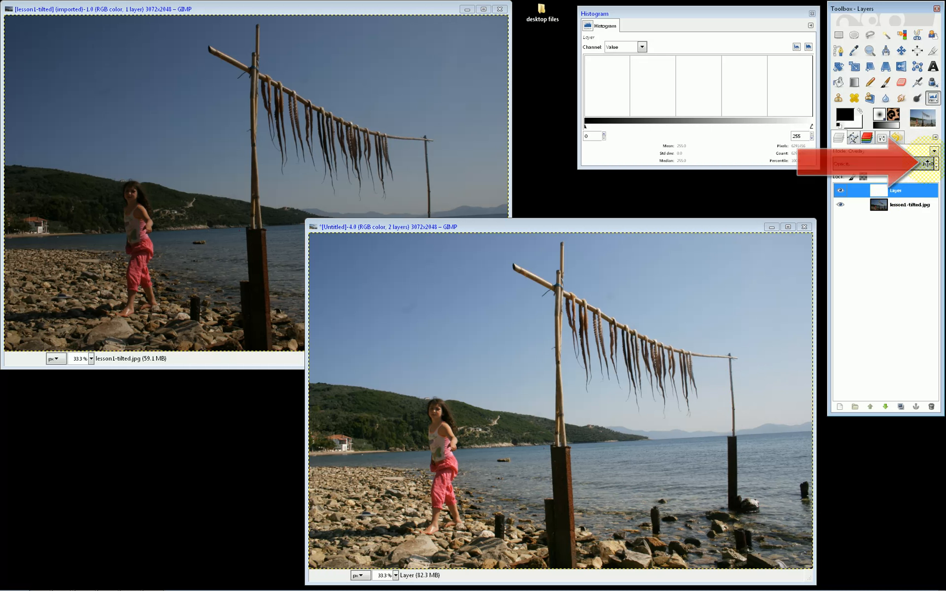
Step: Brighten the original beach photo with Levels by lowering the white input level to 163
left_click(392, 16)
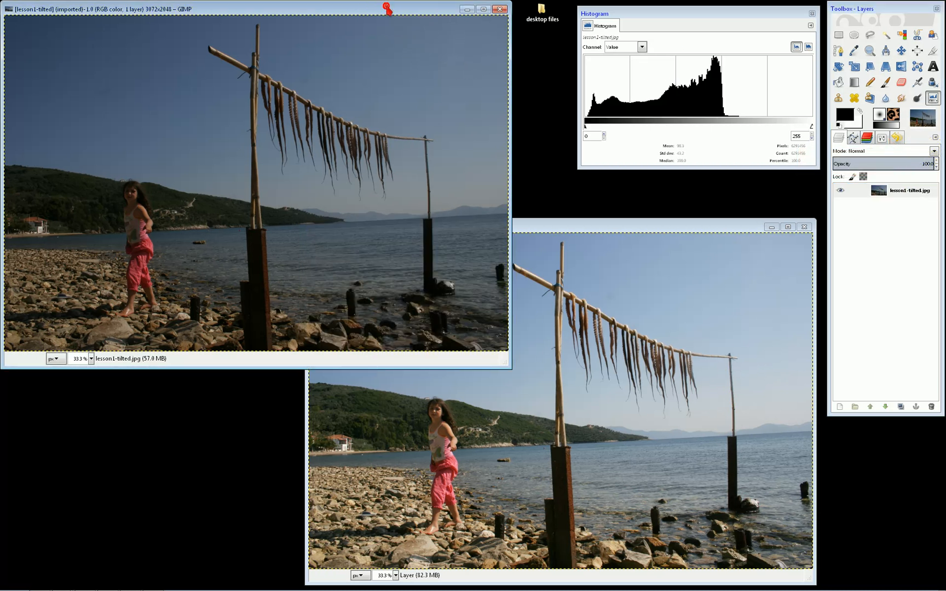
right_click(350, 147)
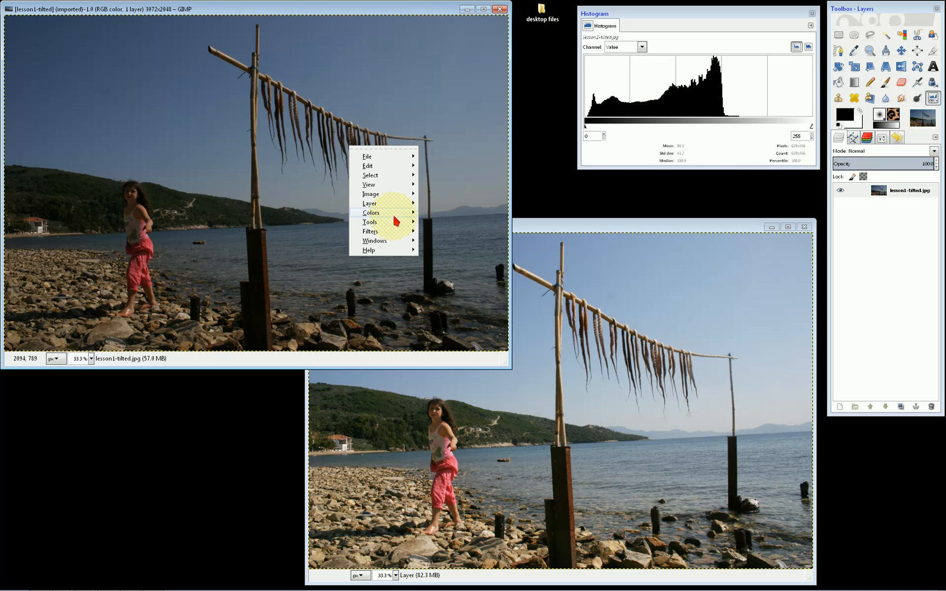
mouse_move(395, 213)
left_click(446, 279)
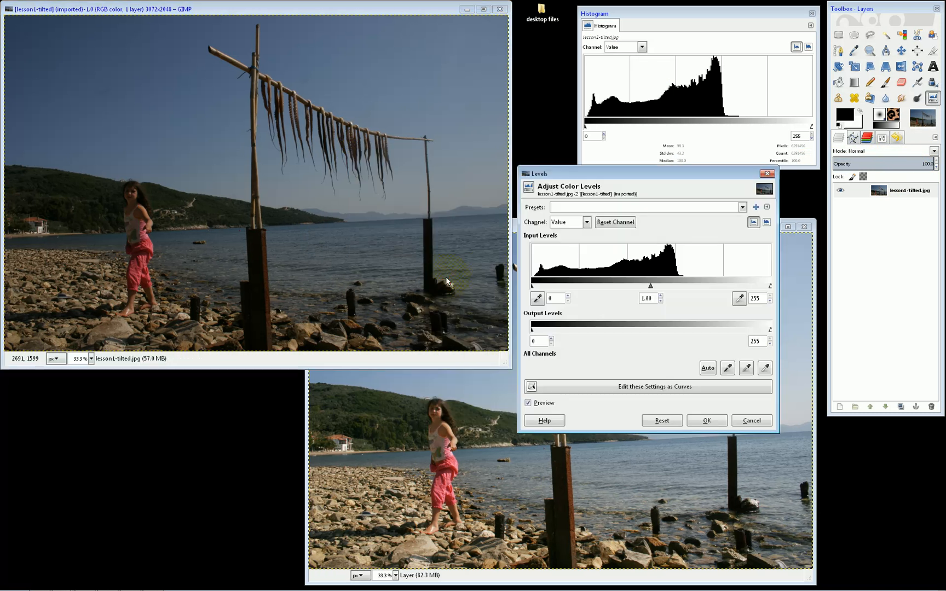
left_click_drag(771, 286, 684, 286)
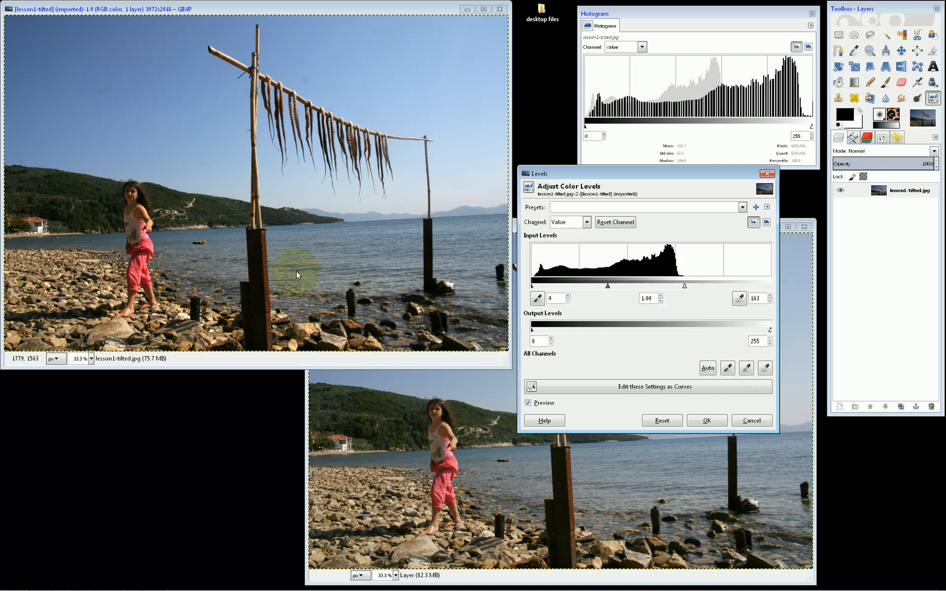
key("Return")
Step: Merge the copy's white Overlay layer down onto the photo, and bring up the original's histogram for comparison
left_click(556, 226)
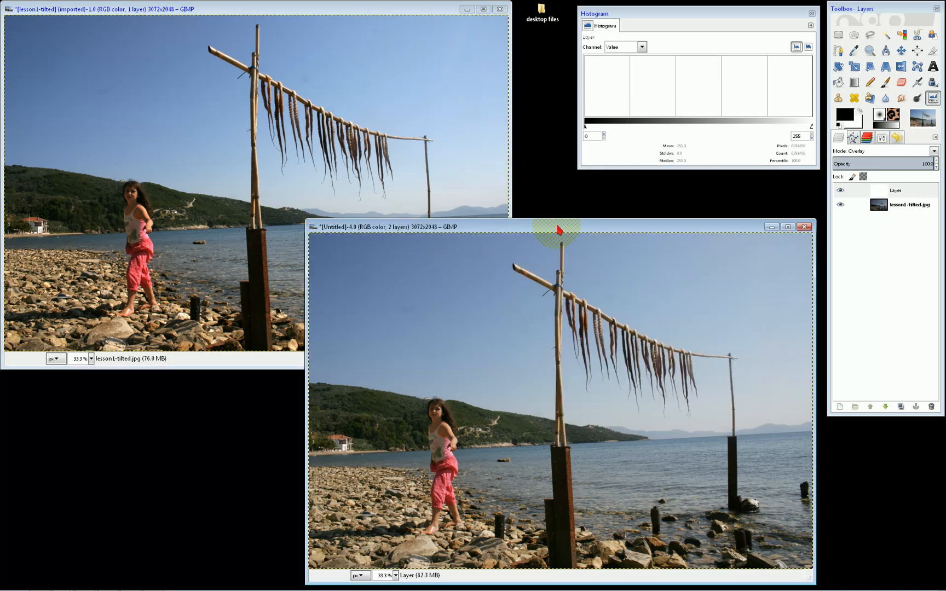
left_click(896, 189)
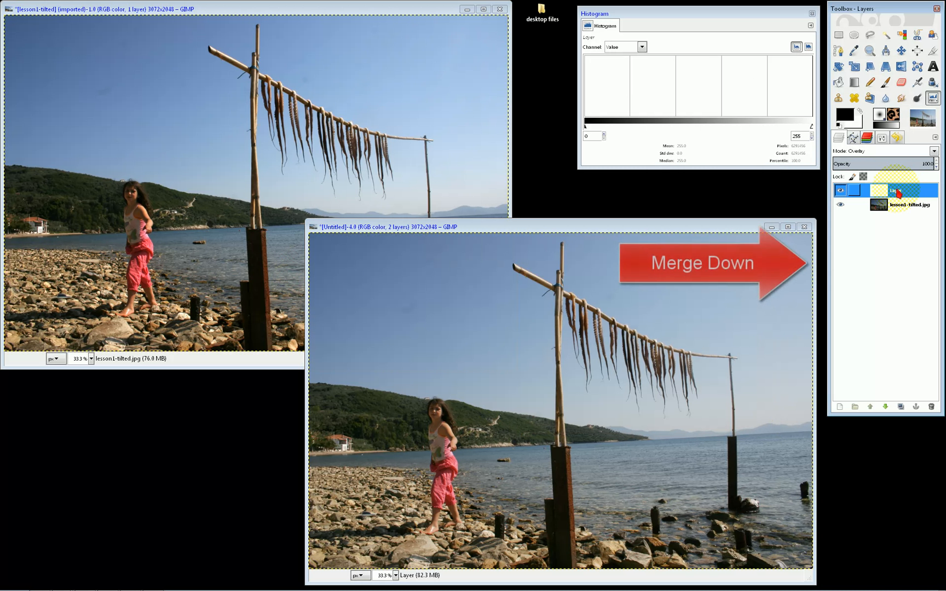
right_click(896, 190)
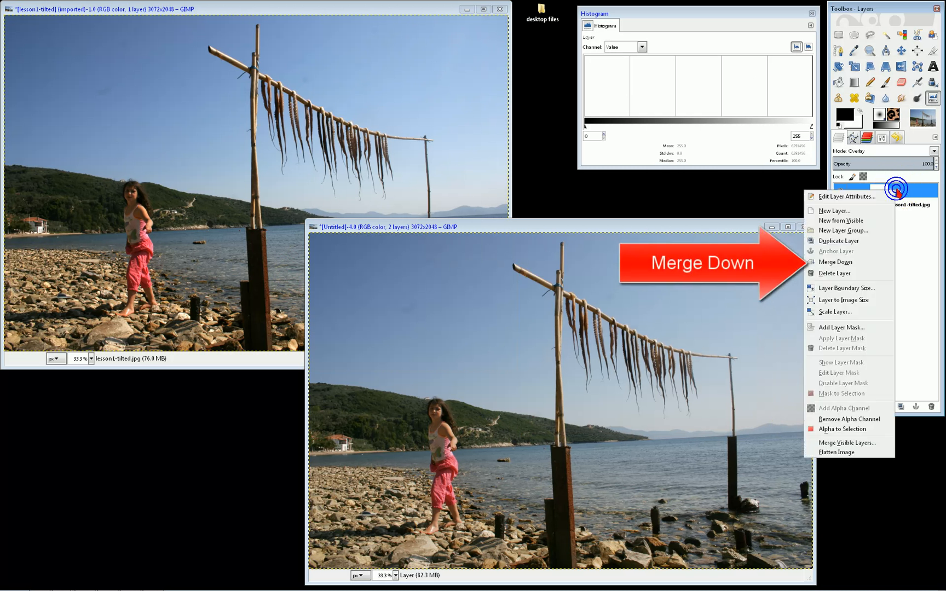
left_click(841, 262)
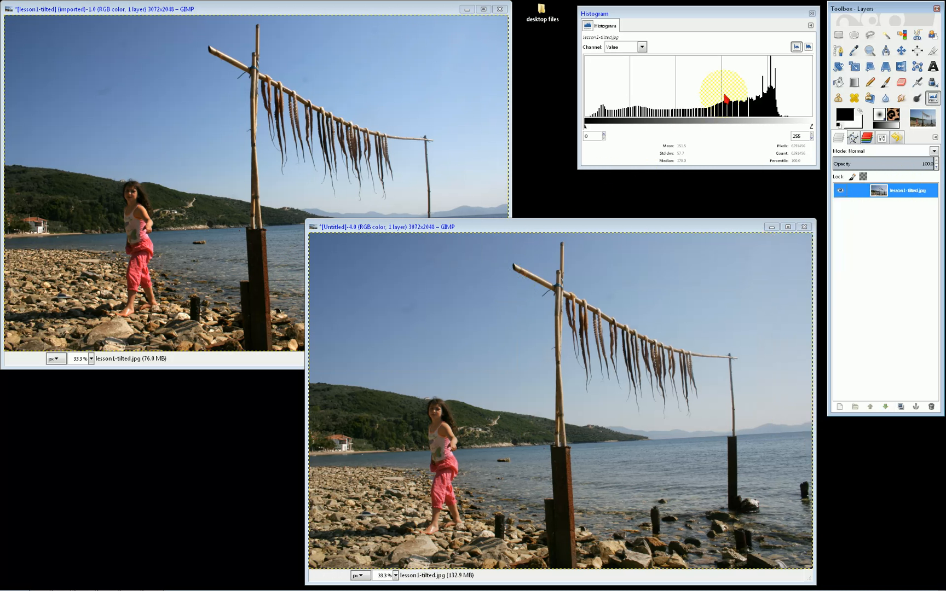
left_click(461, 120)
left_click(389, 9)
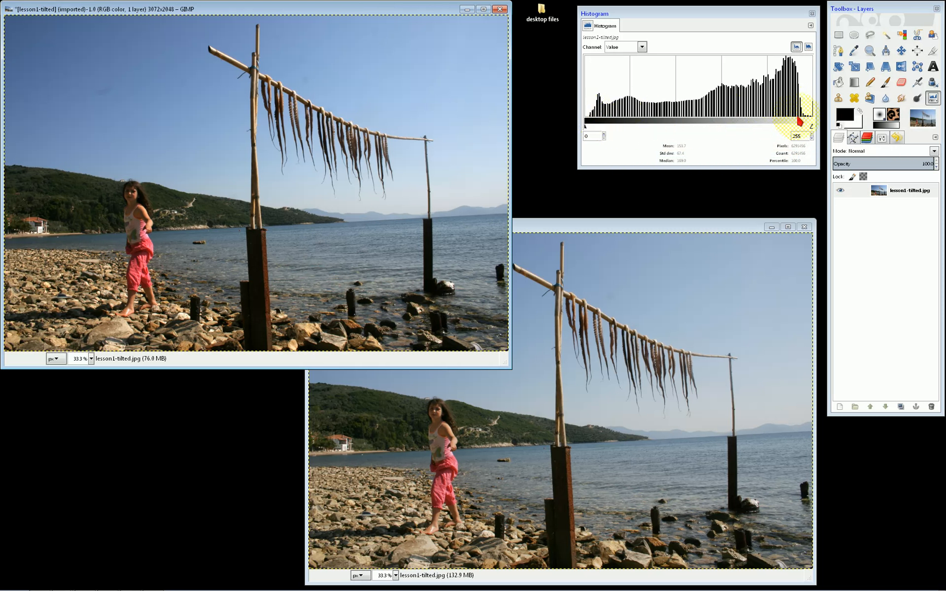
Step: Apply Levels to the merged beach photo copy with the white input level set to 221
left_click(538, 226)
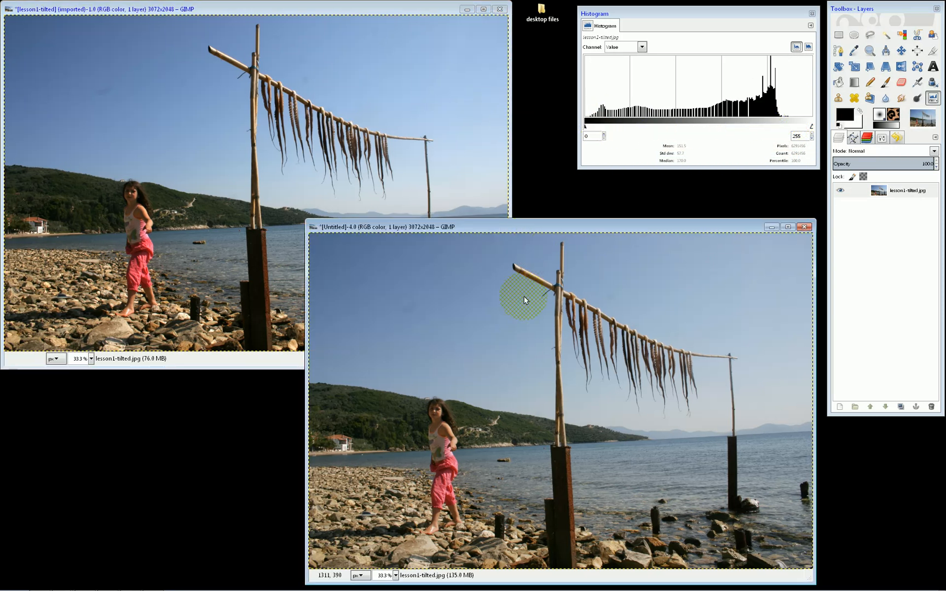
right_click(503, 308)
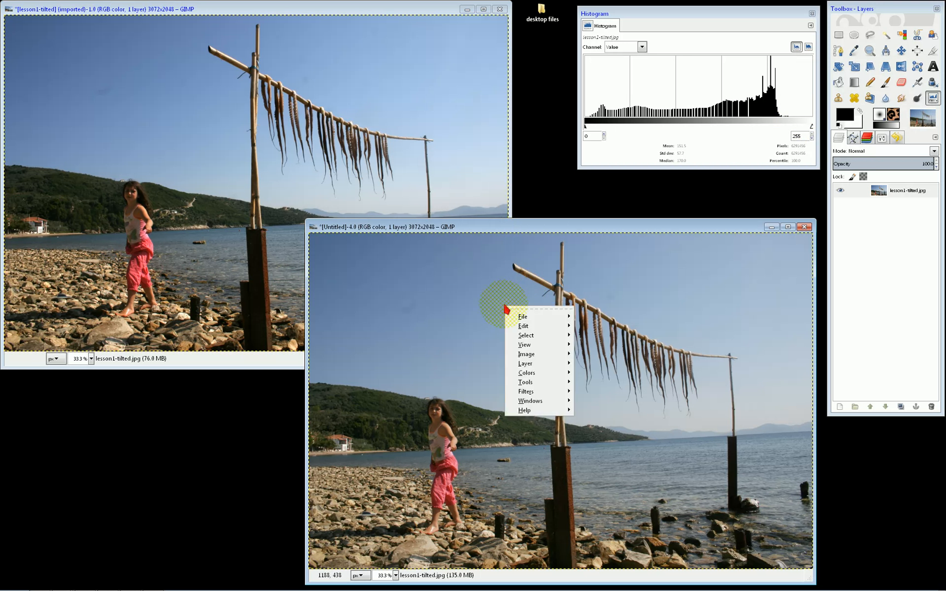
mouse_move(542, 376)
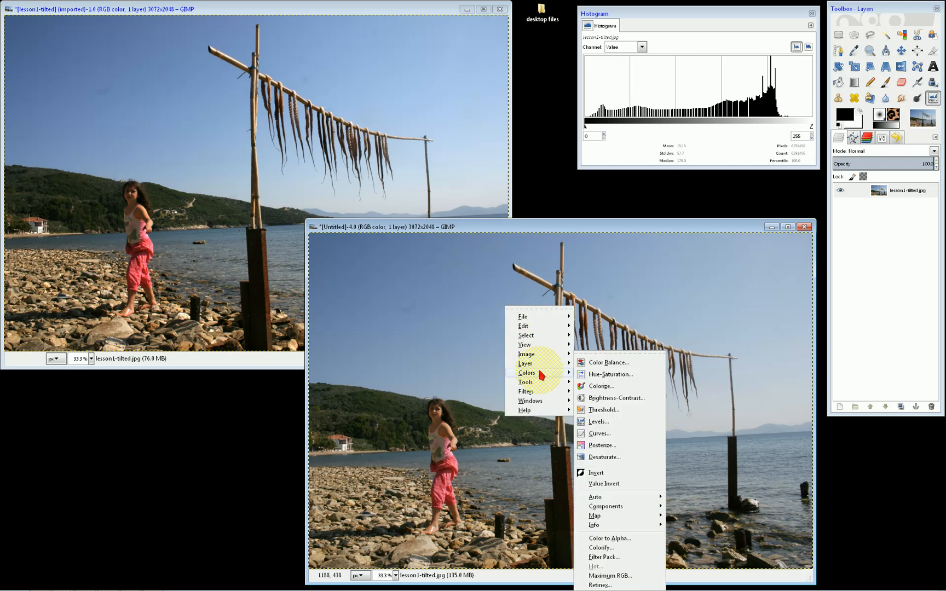
left_click(600, 422)
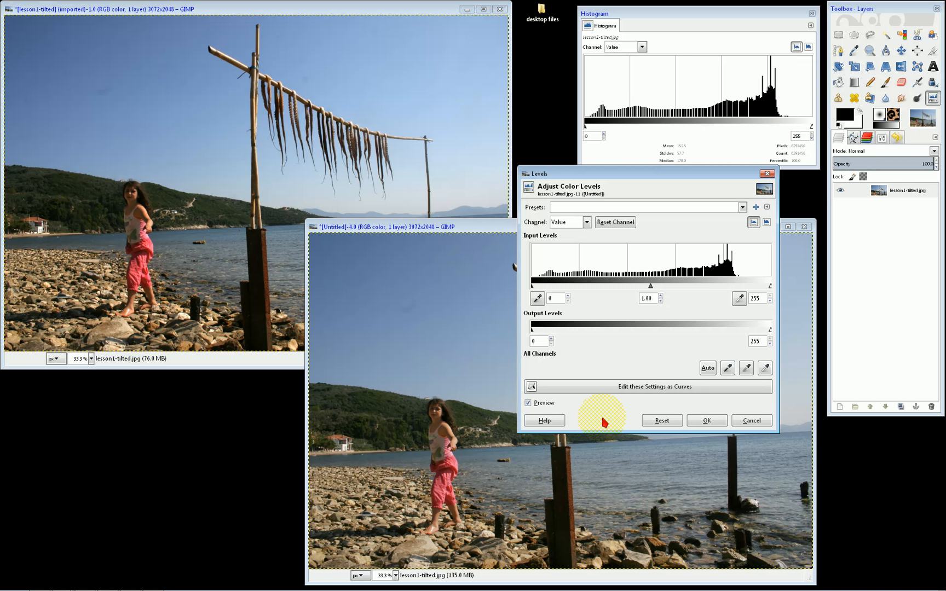
left_click_drag(770, 285, 739, 286)
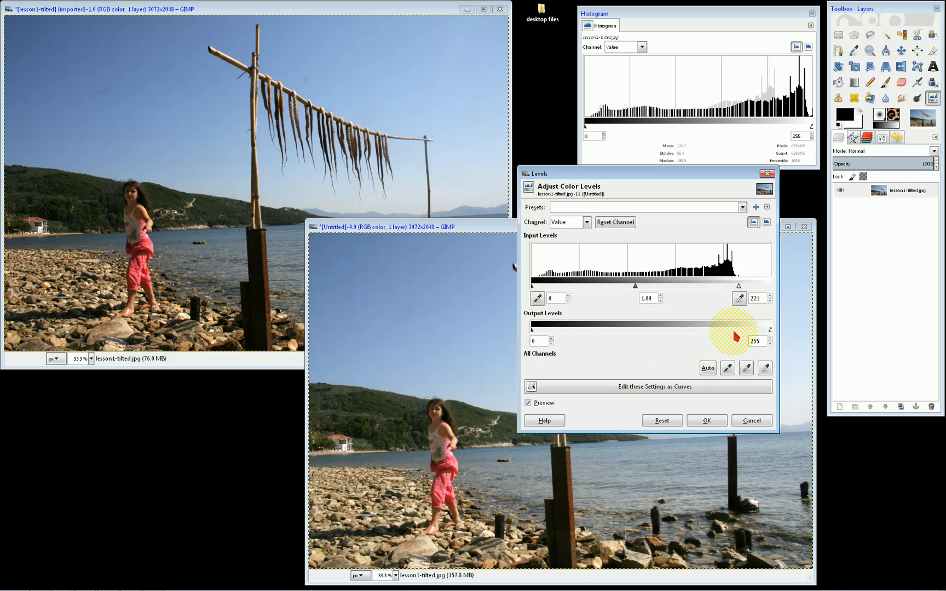
left_click(706, 420)
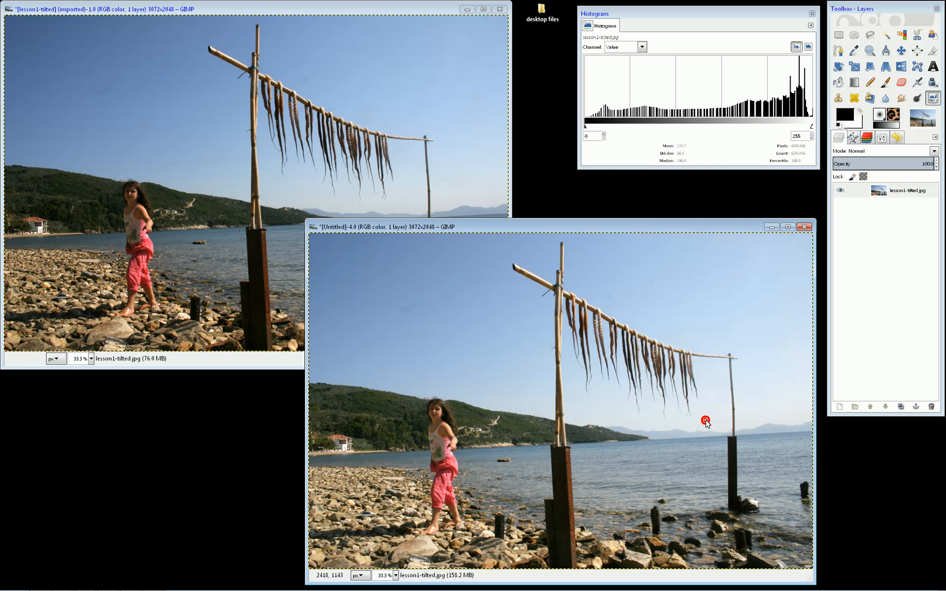
Step: Compare the histograms of the copy and the Levels-only original by switching between the two images
left_click(585, 220)
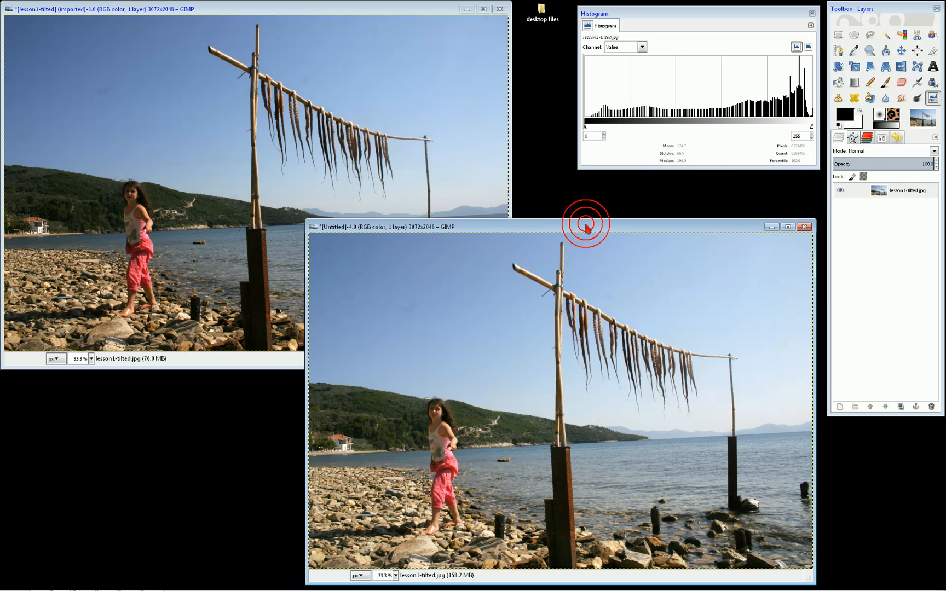
left_click(403, 9)
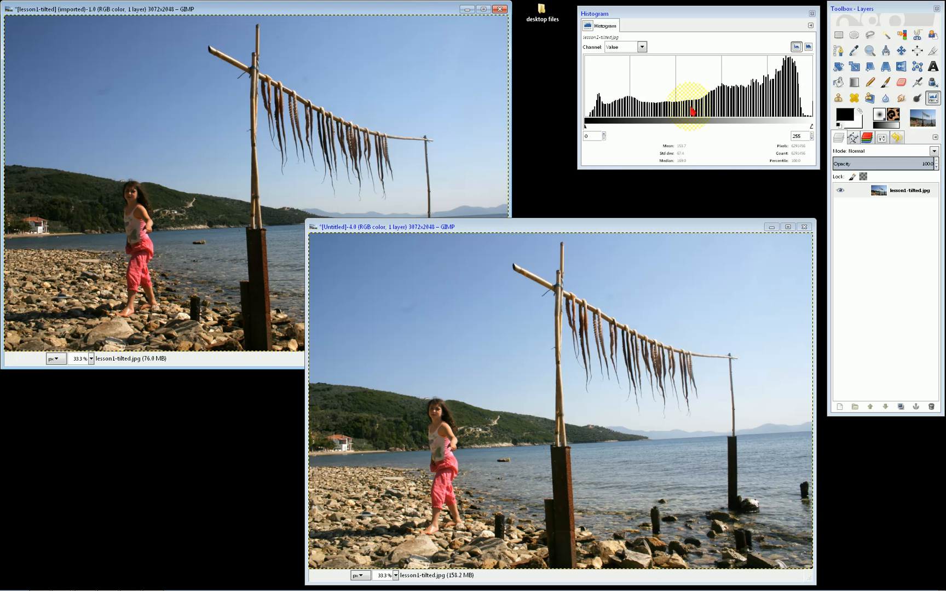
left_click(613, 227)
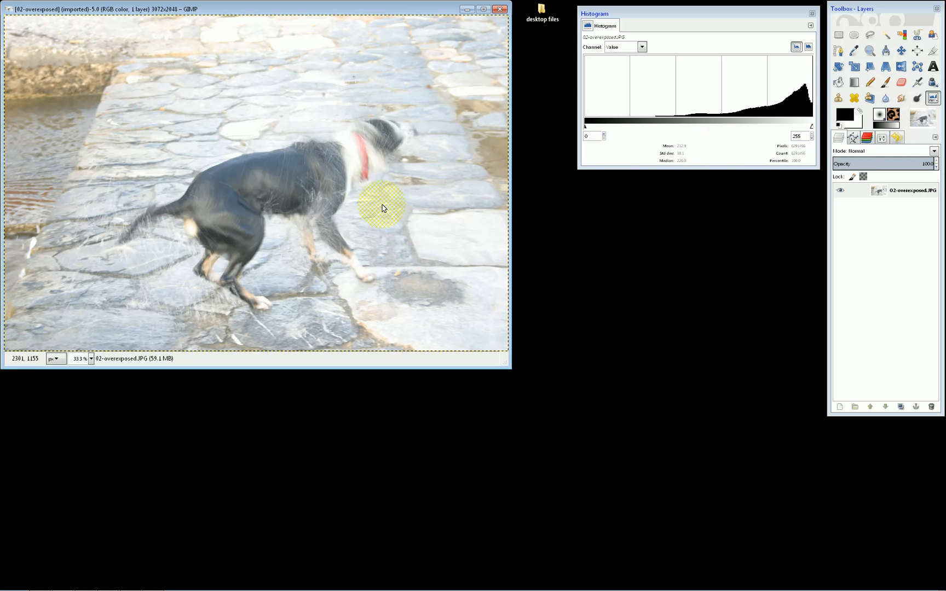
Step: Duplicate the overexposed dog photo and place the copy's window clear of the original
right_click(317, 204)
mouse_move(363, 251)
left_click(415, 250)
left_click_drag(301, 22, 588, 216)
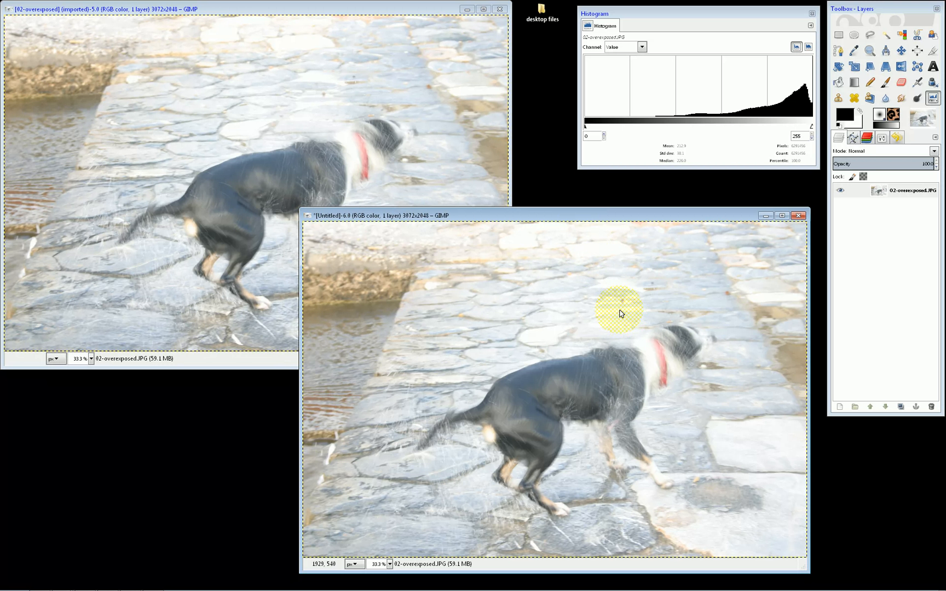
Step: Add a new layer filled with the black foreground color to the dog photo copy
left_click(839, 407)
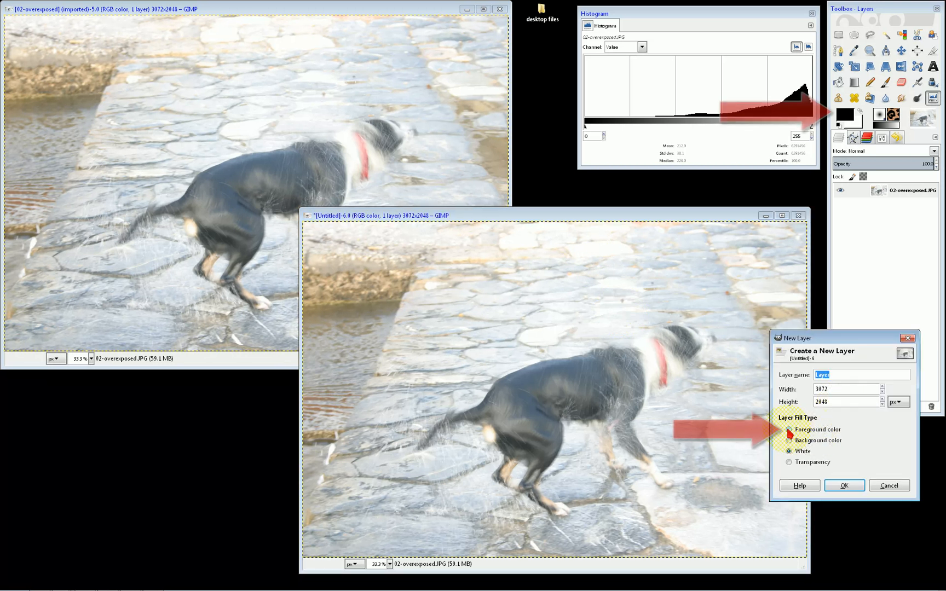
left_click(789, 430)
left_click(838, 485)
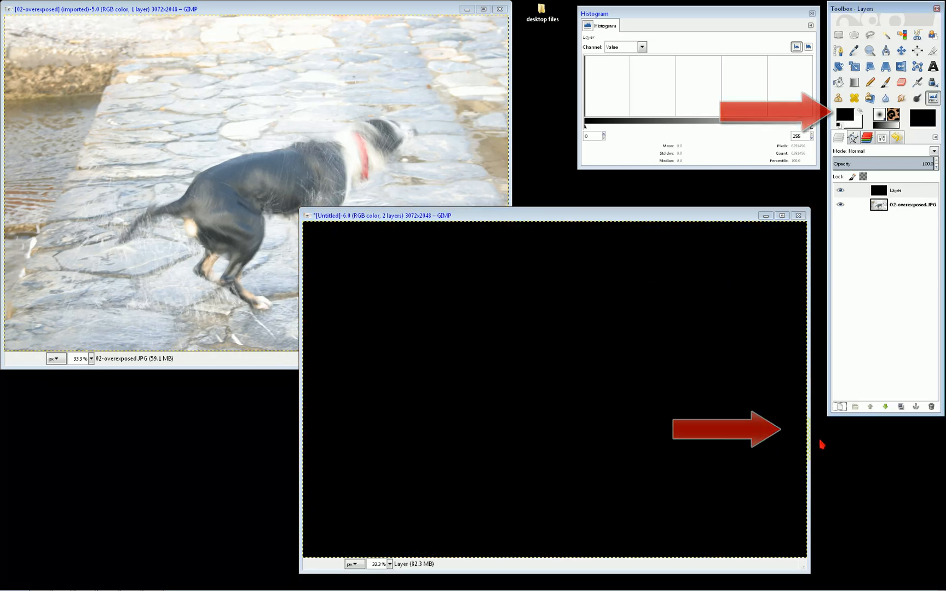
Step: Set the black layer's mode to Overlay and merge it down onto the dog photo
left_click(882, 151)
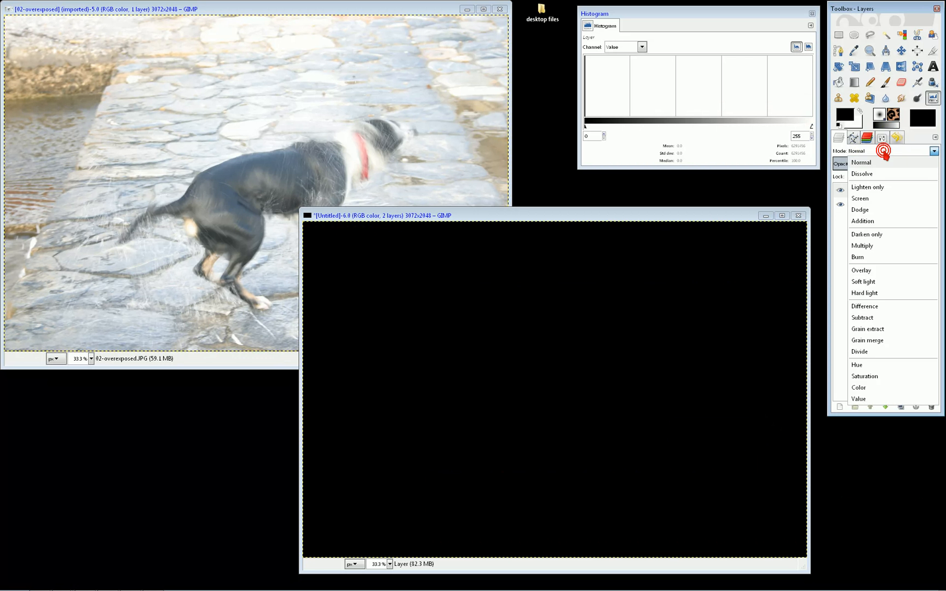
left_click(871, 271)
right_click(896, 190)
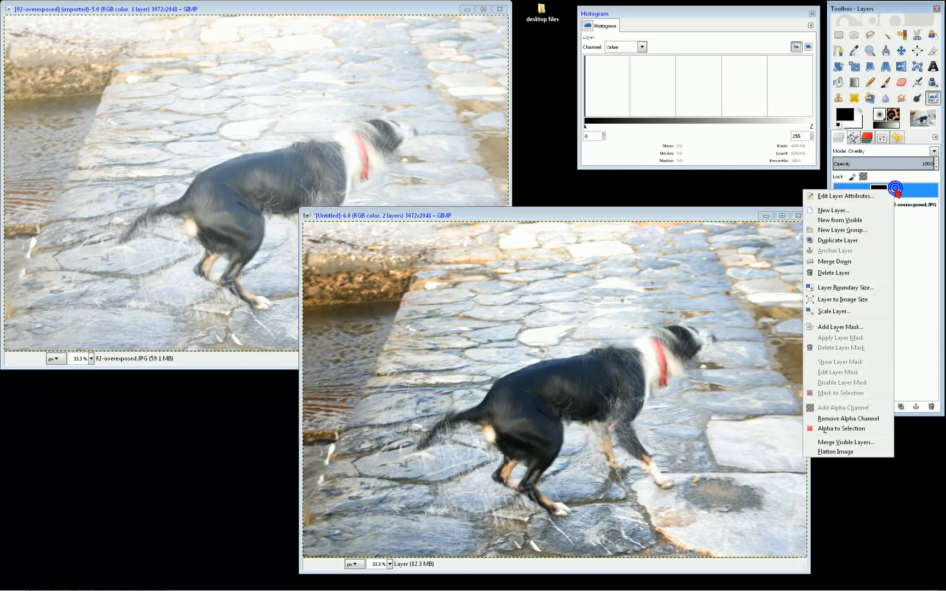
left_click(835, 262)
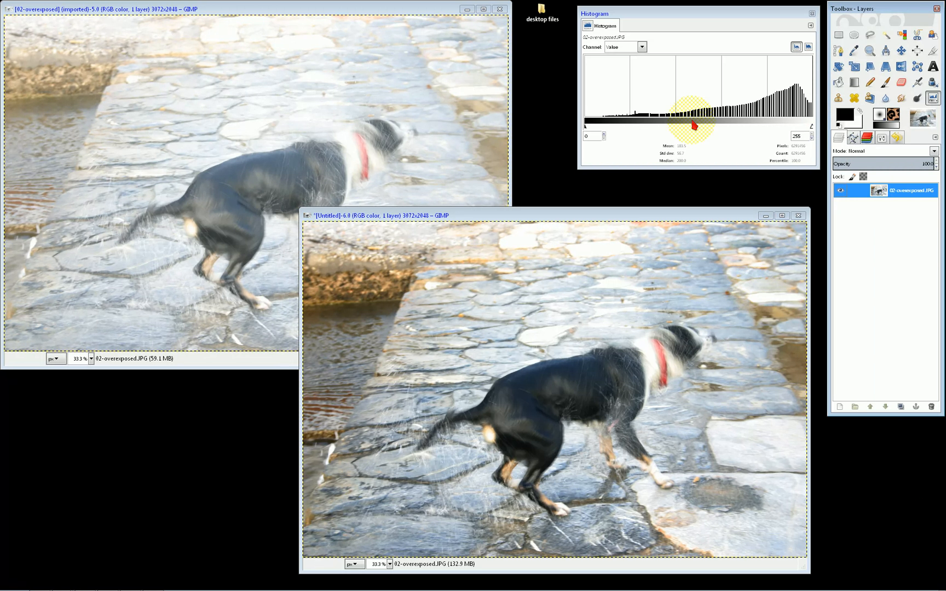
key("alt+Tab")
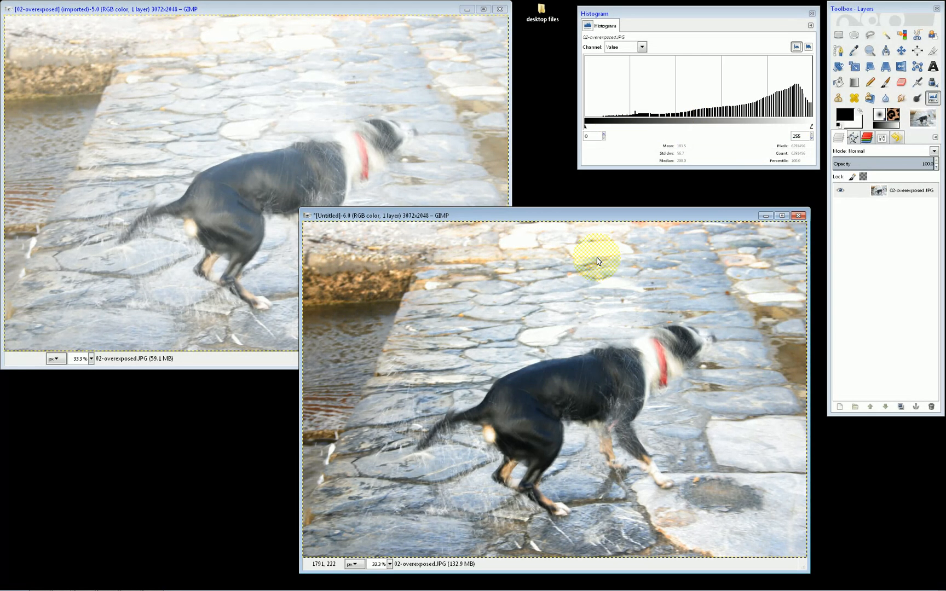
Step: Darken the original overexposed dog photo with Levels by raising the black input level to 66
left_click(315, 10)
right_click(336, 144)
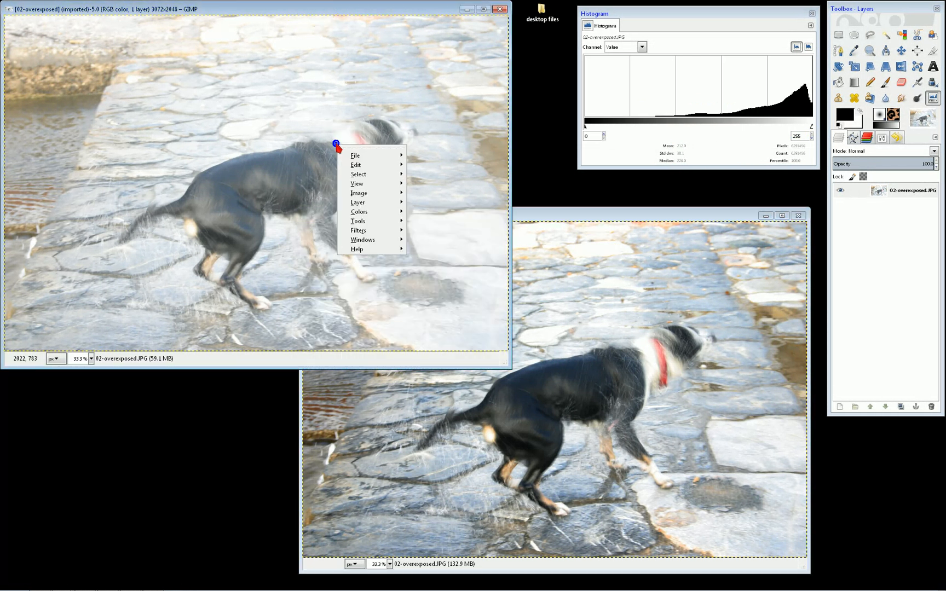
mouse_move(377, 213)
left_click(432, 277)
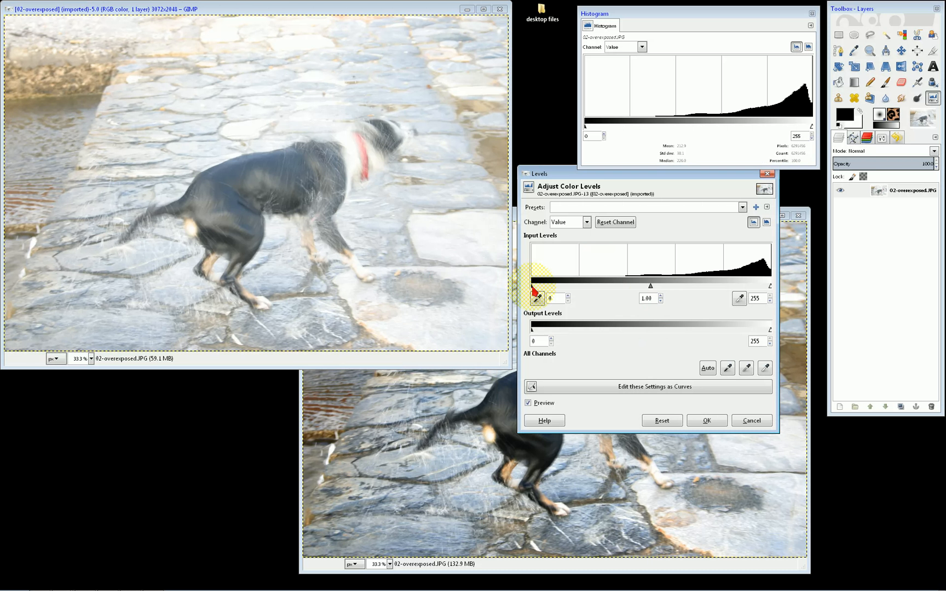
left_click_drag(532, 286, 595, 289)
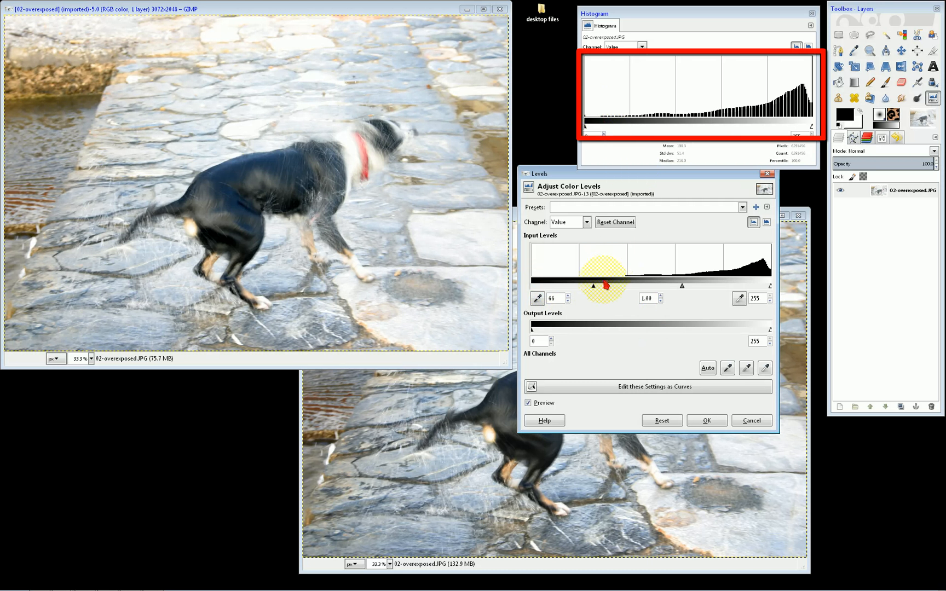
key("Return")
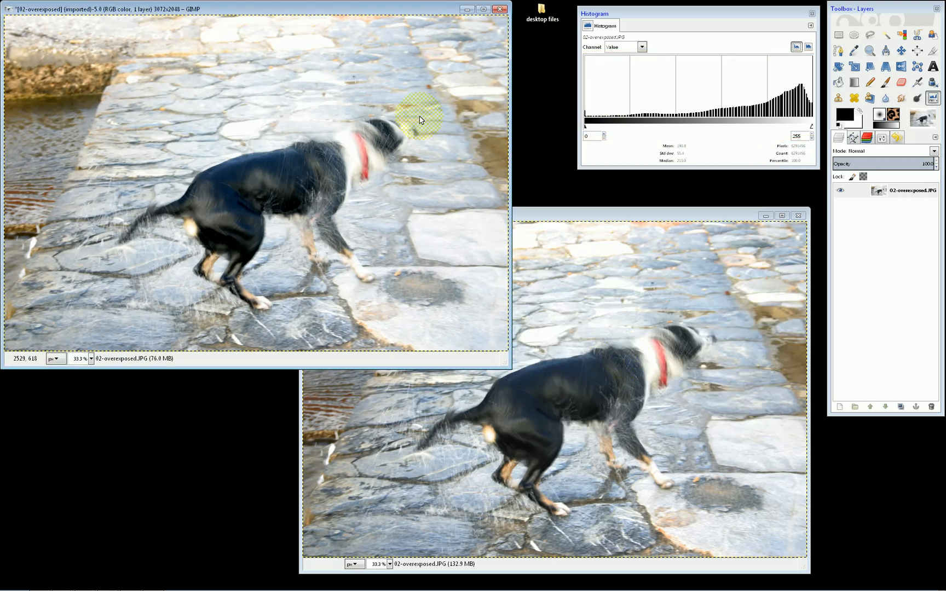
Step: Compare the histograms of the Levels-corrected dog photo and the Overlay-corrected copy, checking the tonal distribution in each
left_click(399, 11)
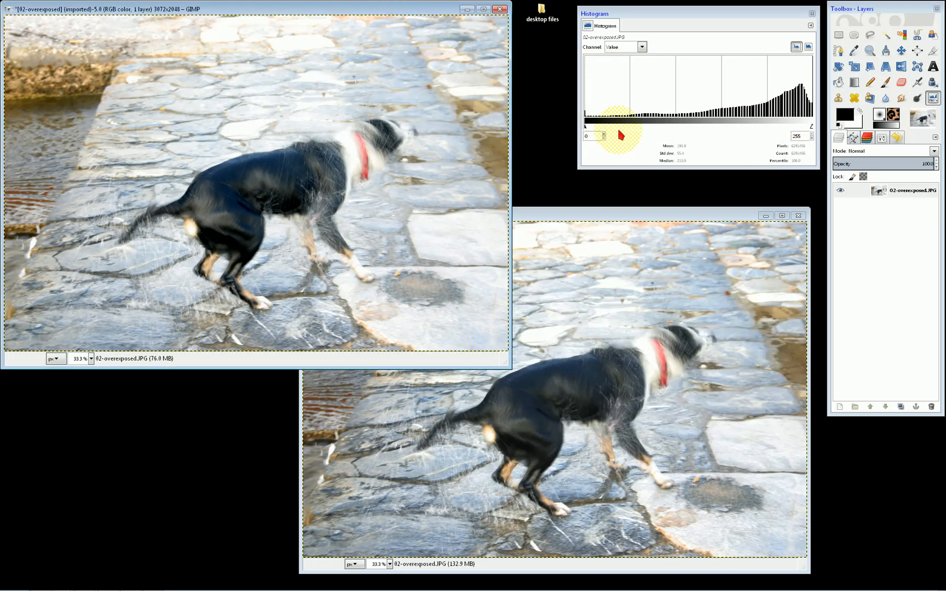
left_click(679, 118)
left_click_drag(679, 119, 809, 123)
left_click(620, 212)
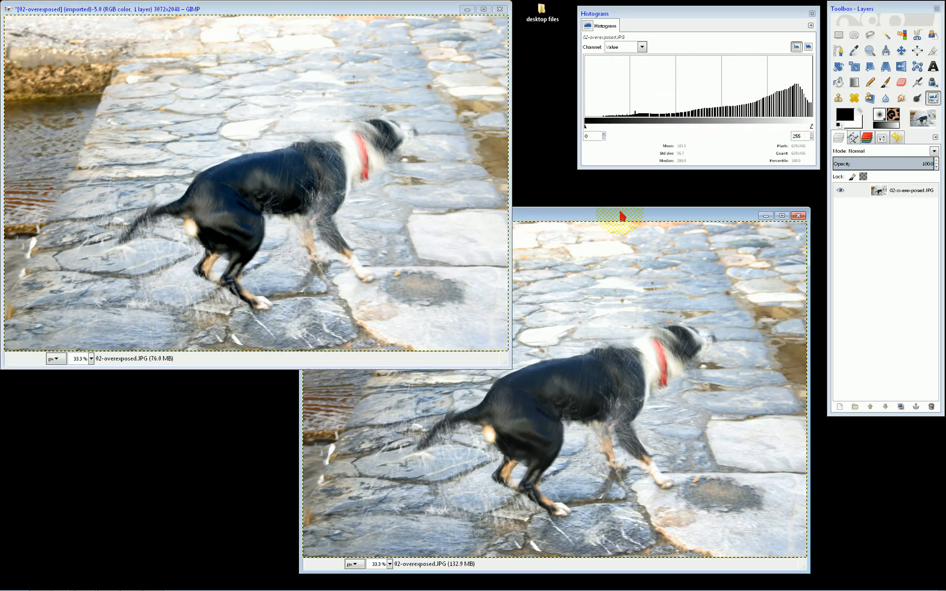
left_click(617, 218)
left_click(762, 115)
left_click(636, 214)
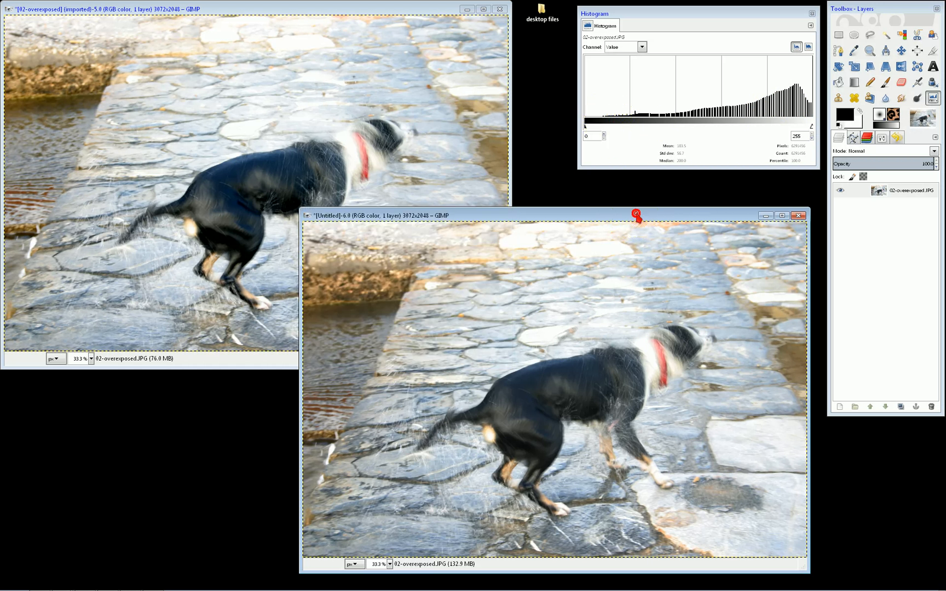